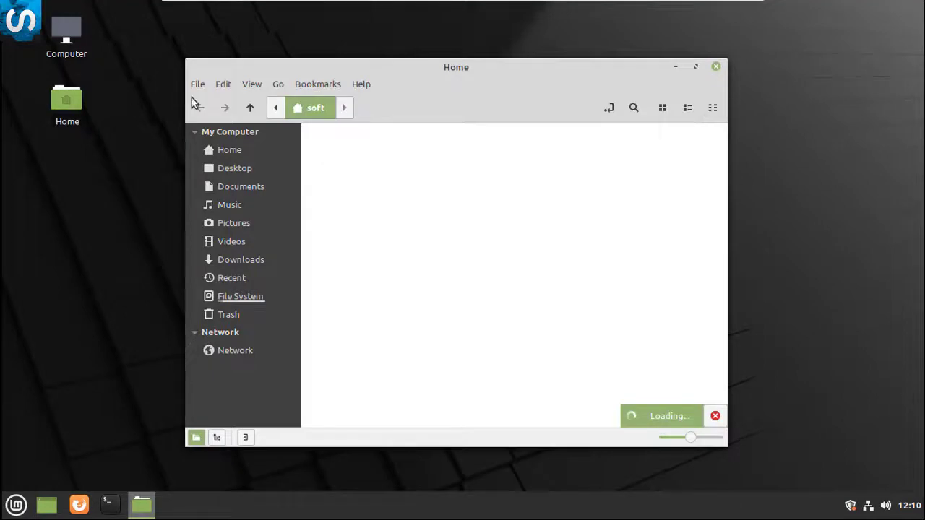
Close the Home folder window and browse the menu's Graphics and Recent Files categories.
left_click(715, 65)
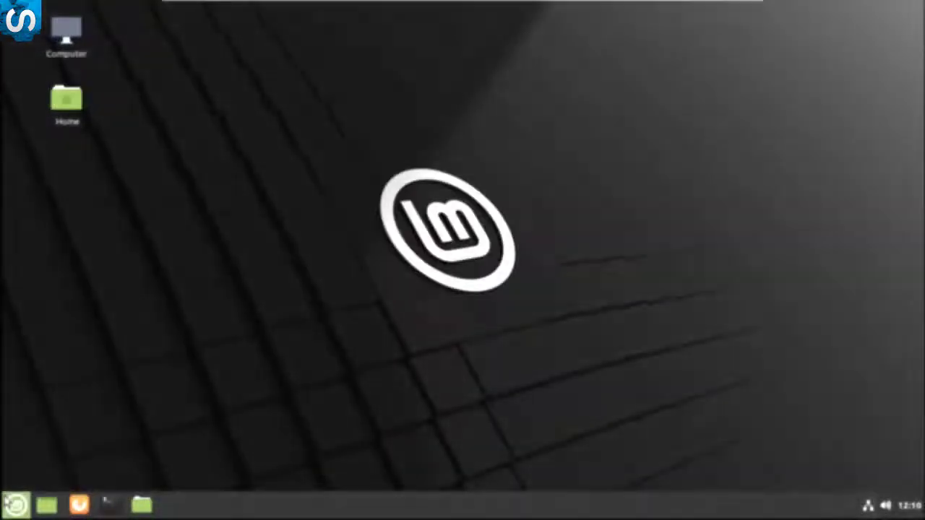
left_click(16, 505)
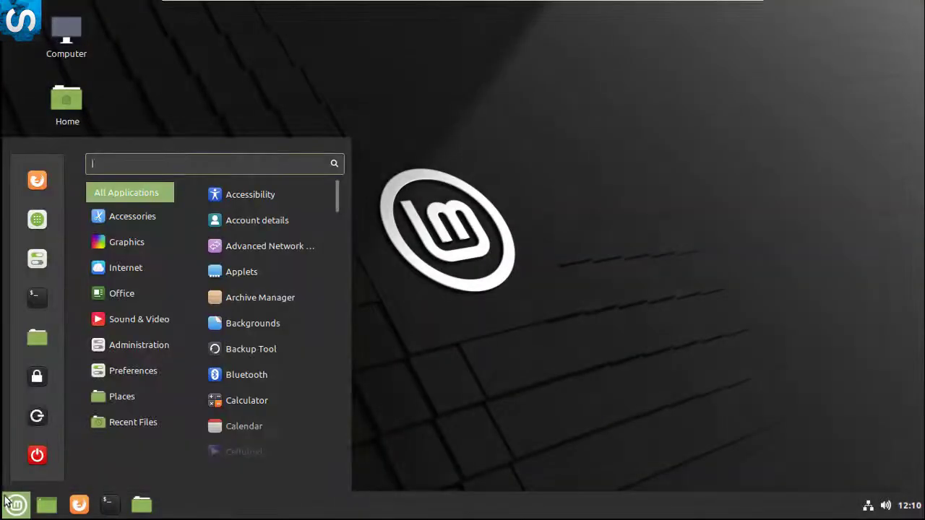
mouse_move(130, 249)
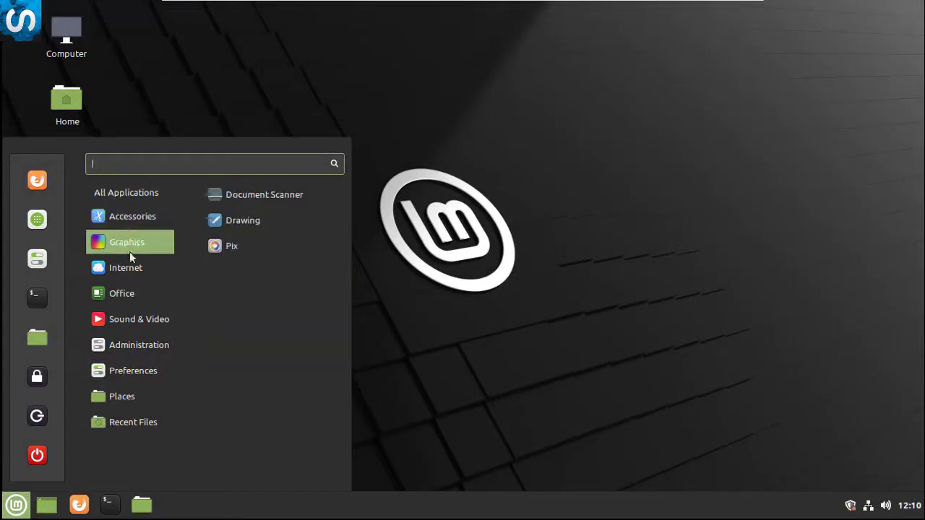
mouse_move(126, 421)
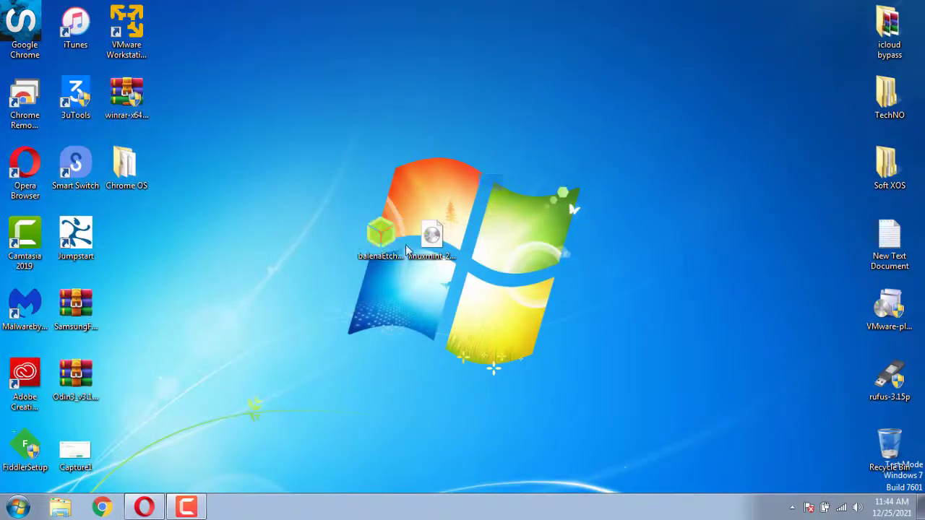
Launch balenaEtcher-Portable from the Windows 7 desktop, allowing it past the security warning.
left_click_drag(504, 179, 334, 323)
left_click(387, 241)
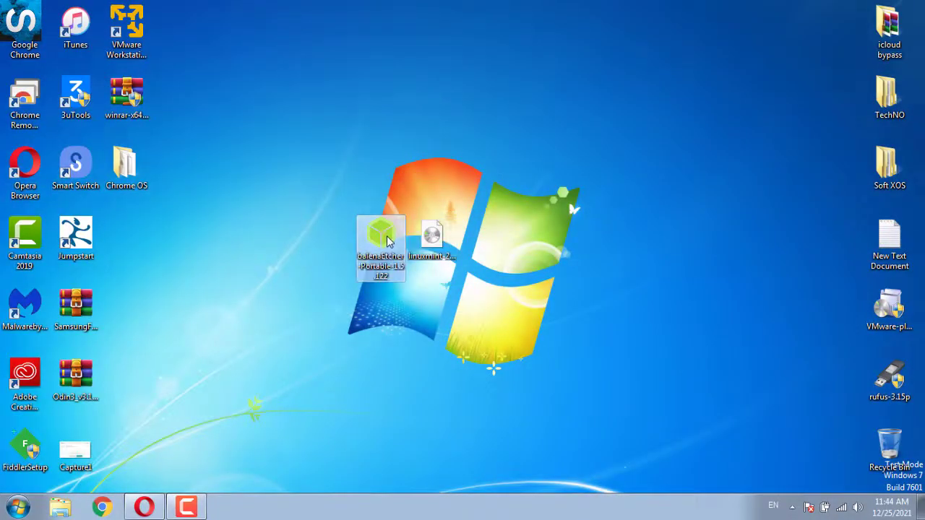
left_click(425, 263)
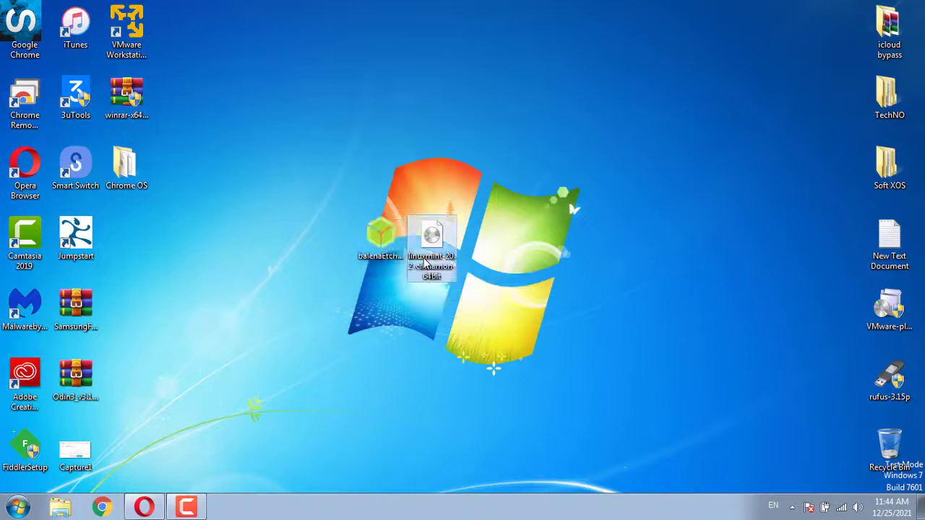
left_click(381, 248)
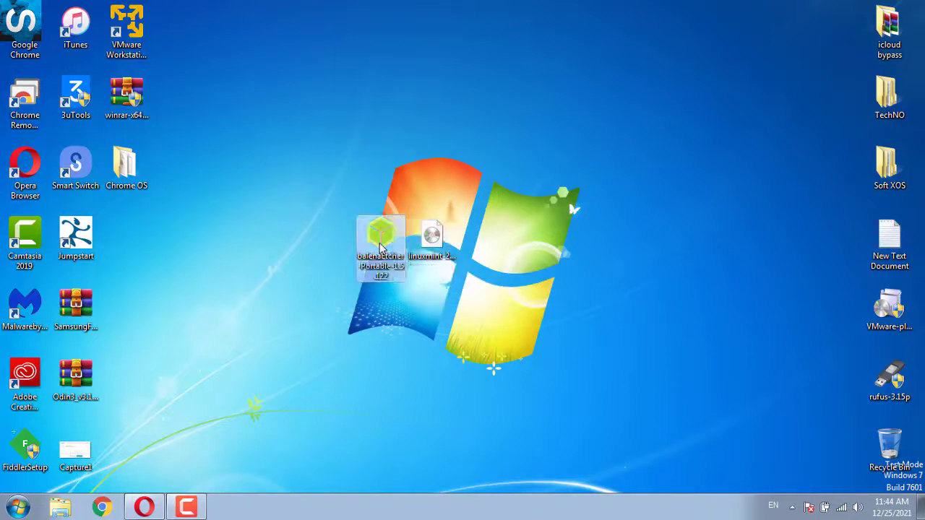
double_click(381, 248)
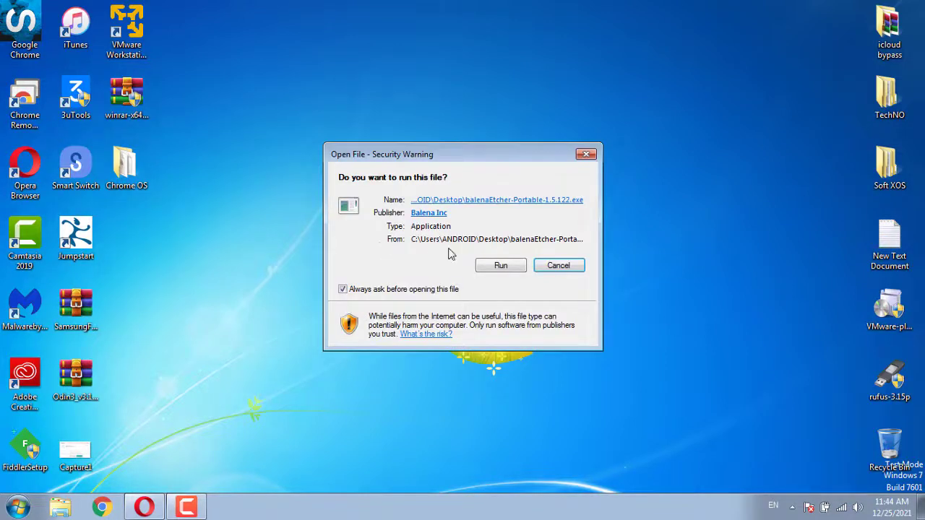
left_click(491, 266)
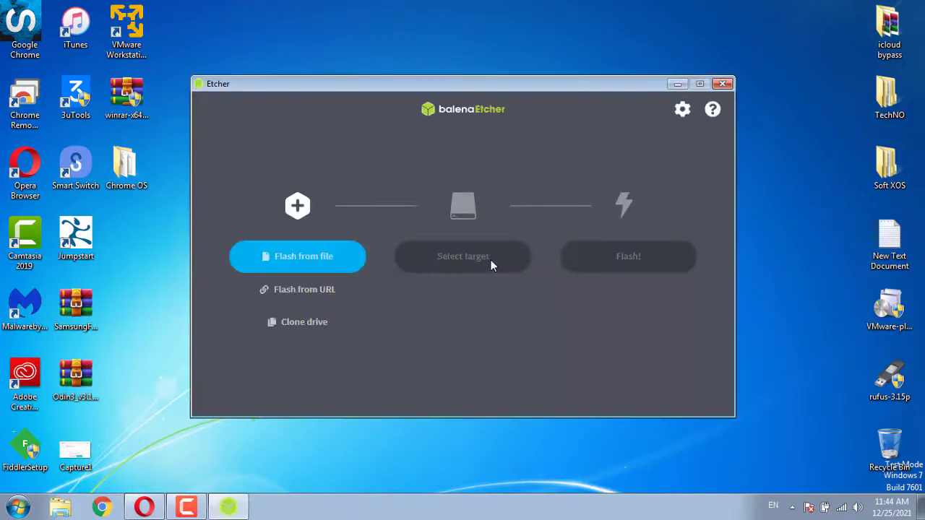
Load the linuxmint-20.2-cinnamon-64bit ISO from the Desktop folder as the image to flash.
left_click(309, 258)
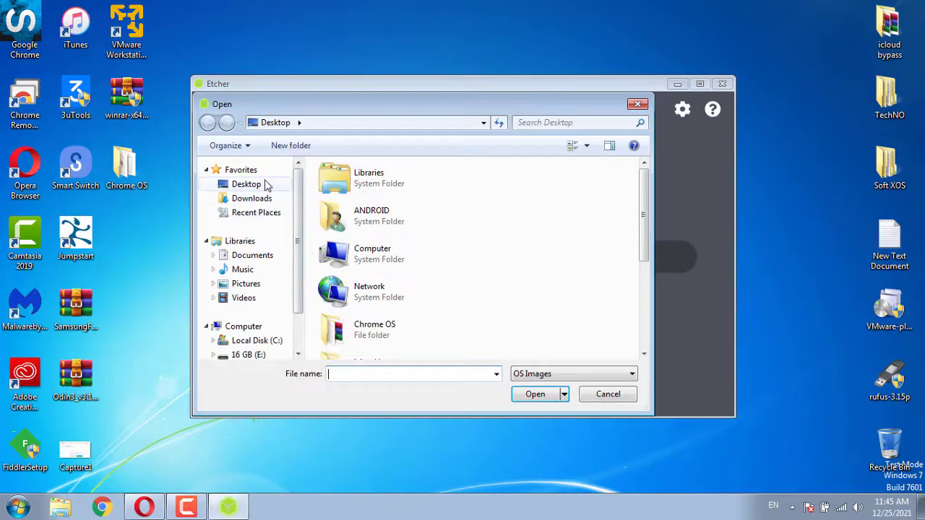
left_click(268, 186)
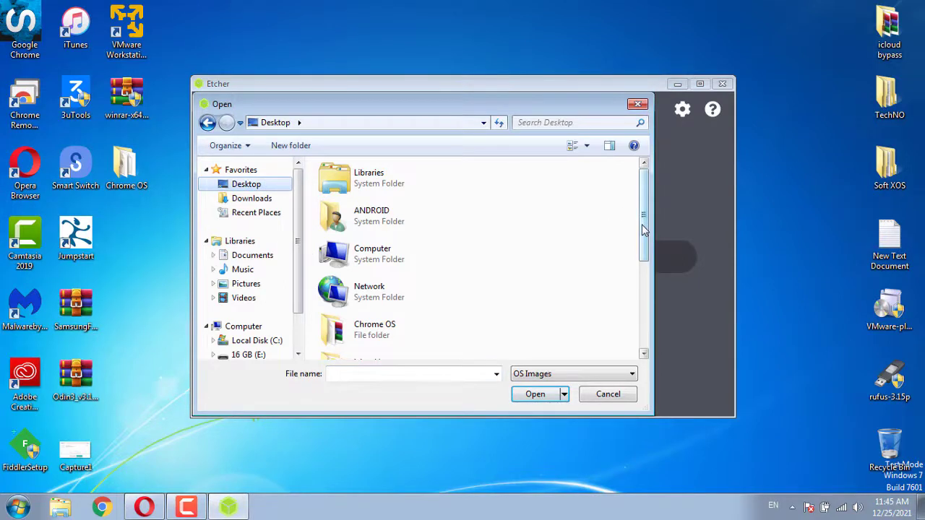
left_click_drag(643, 228, 643, 330)
left_click(391, 311)
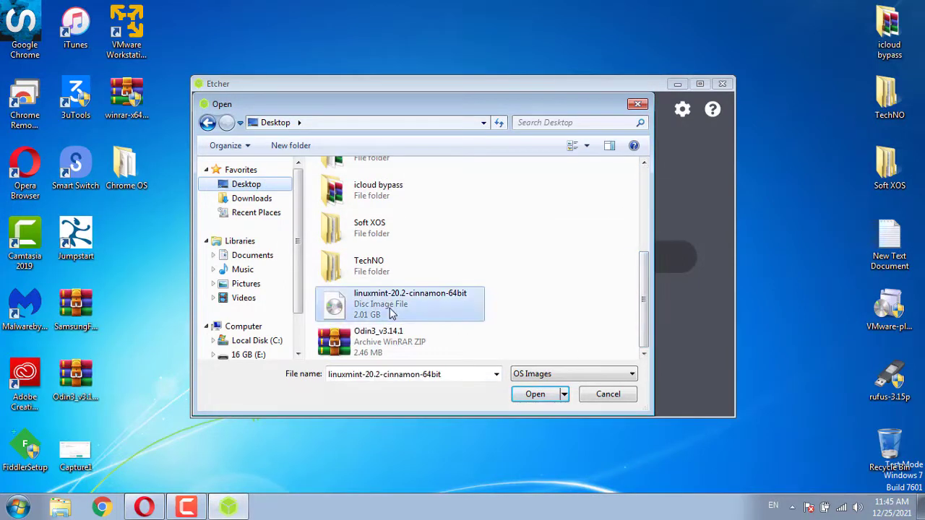
left_click(533, 399)
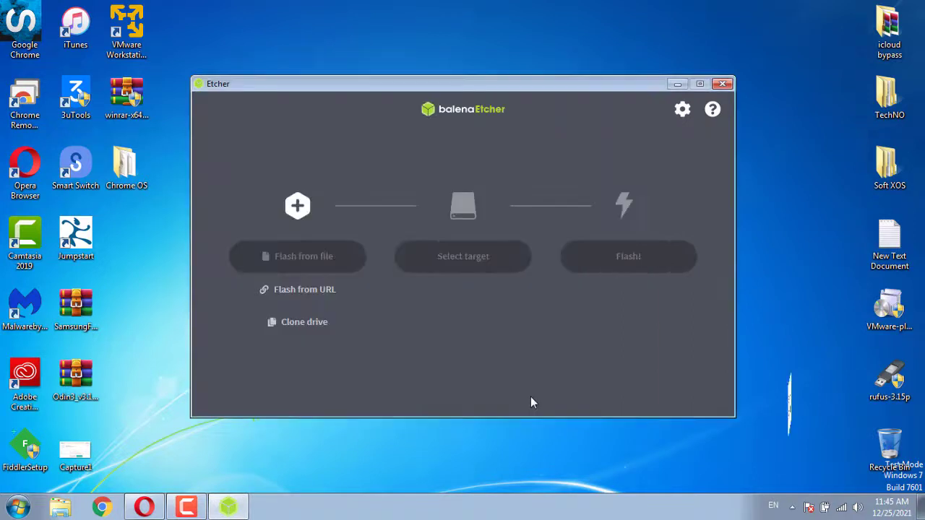
Choose the 15.4 GB SanDisk Ultra USB Device as the target drive.
left_click(465, 270)
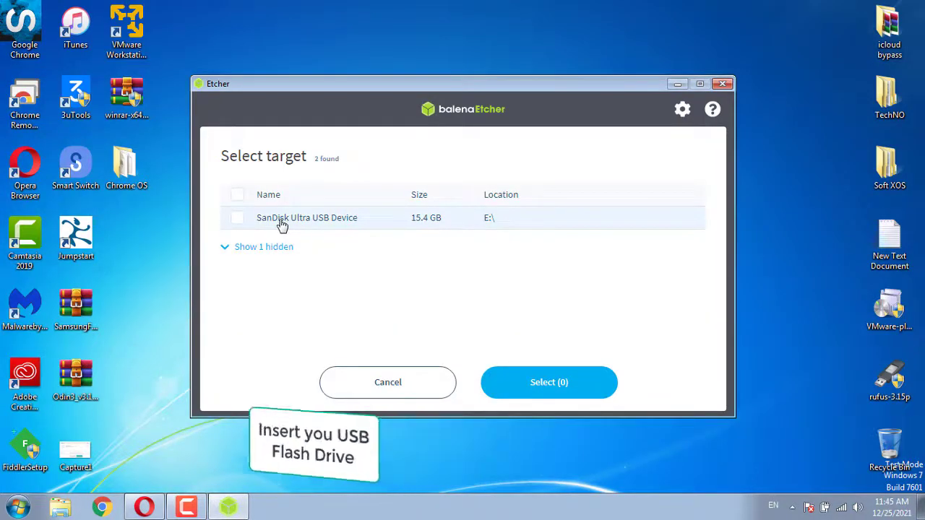
left_click(238, 221)
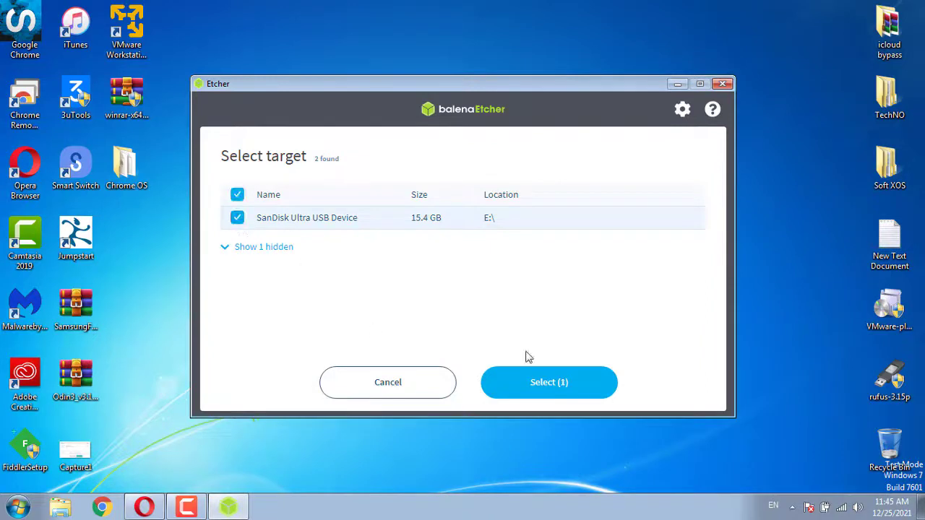
left_click(549, 384)
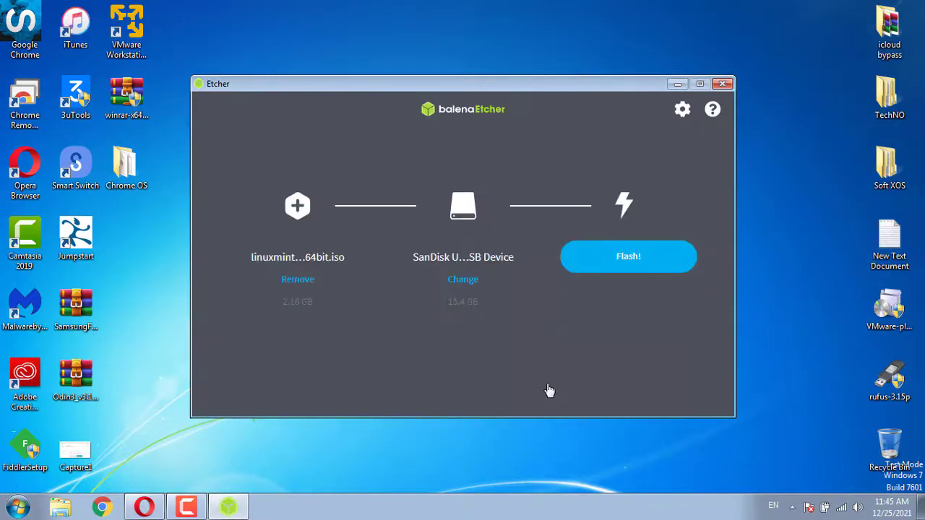
Flash the Linux Mint image to the SanDisk drive, then close Etcher after Flash Complete.
left_click(633, 269)
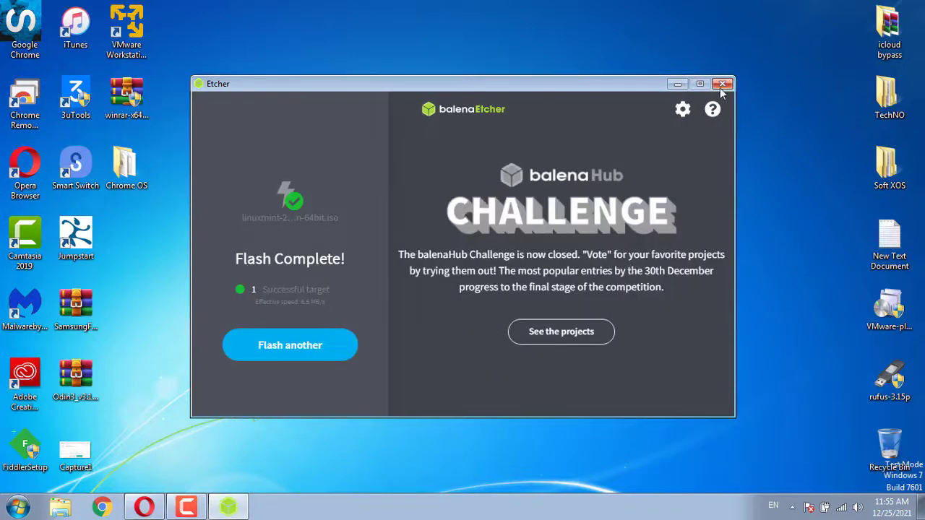
left_click(723, 83)
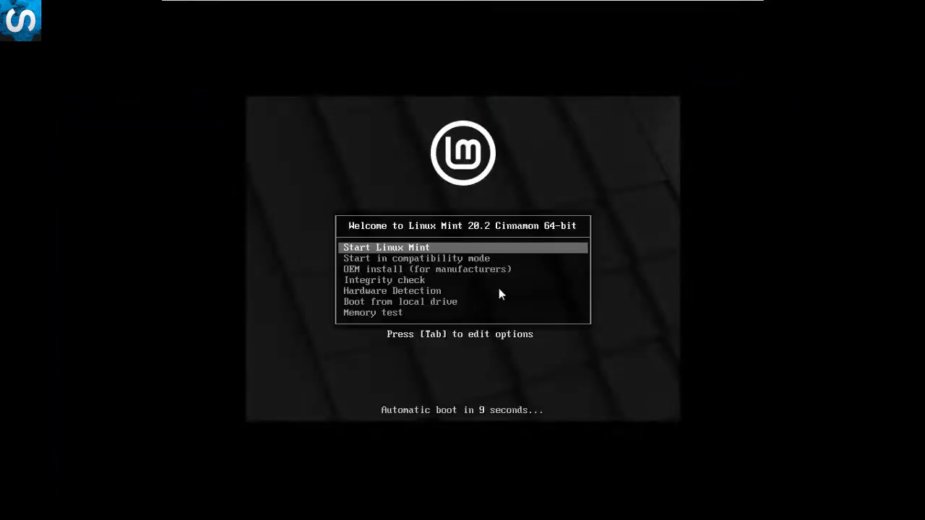
Halt the boot countdown and boot Start Linux Mint from the USB drive.
left_click(499, 289)
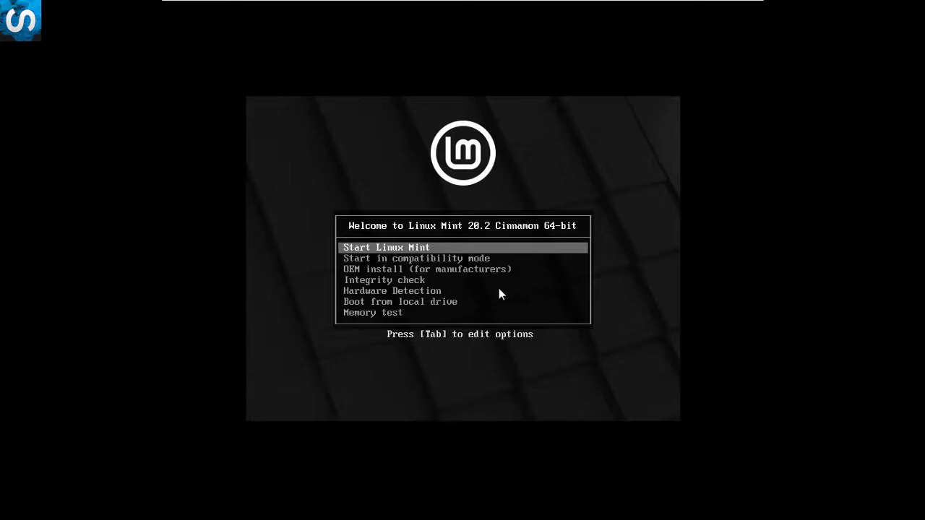
key("Return")
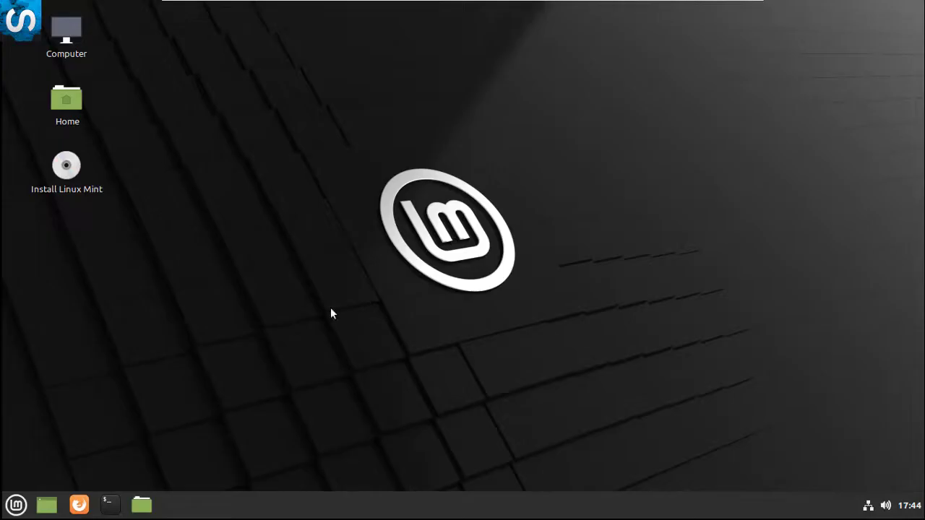
Launch the installer, keep English and the English (US) layout, and skip multimedia codecs.
double_click(73, 168)
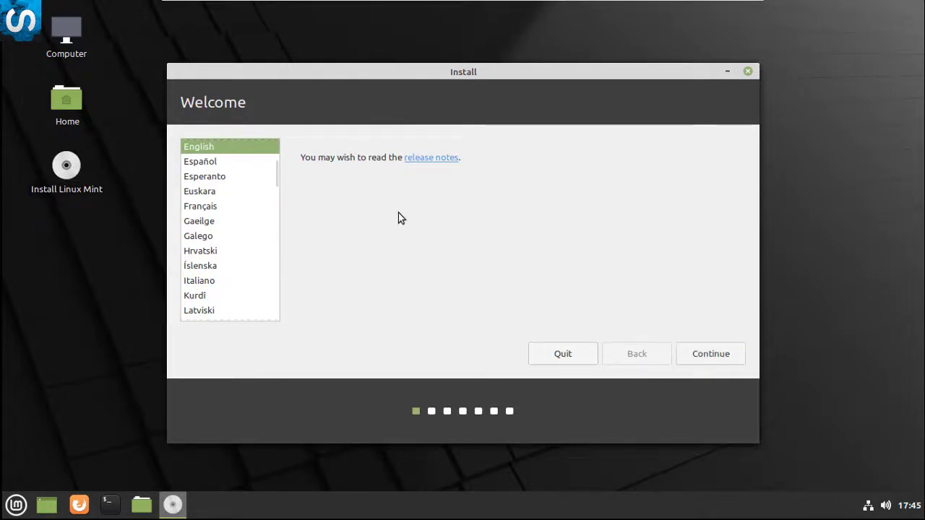
left_click(710, 356)
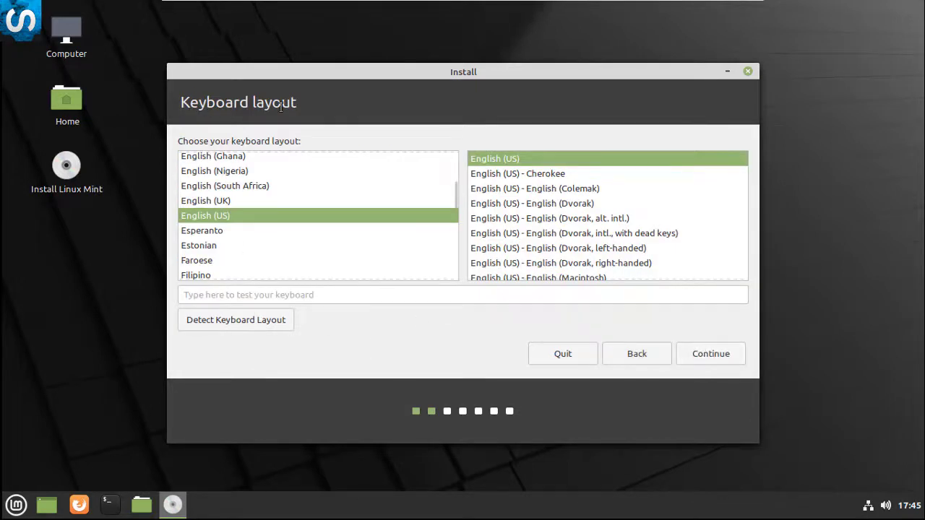
left_click(714, 354)
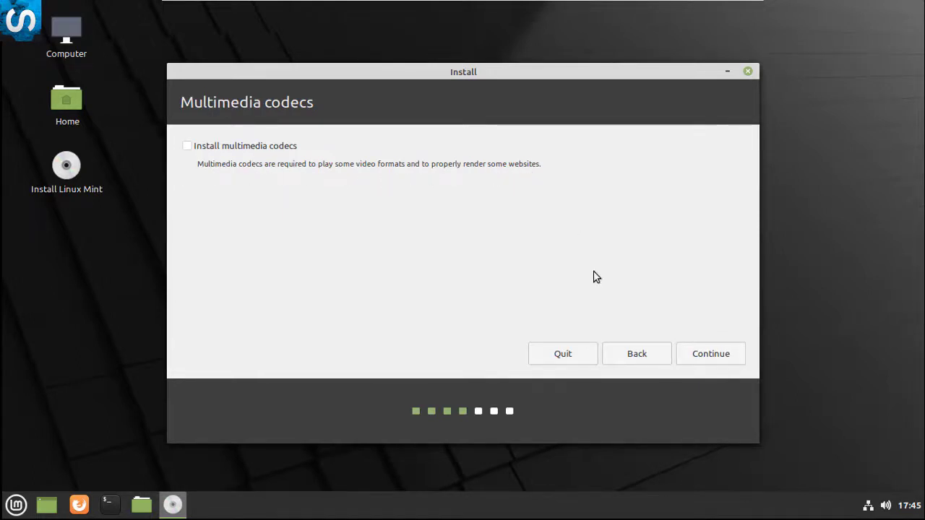
left_click(725, 357)
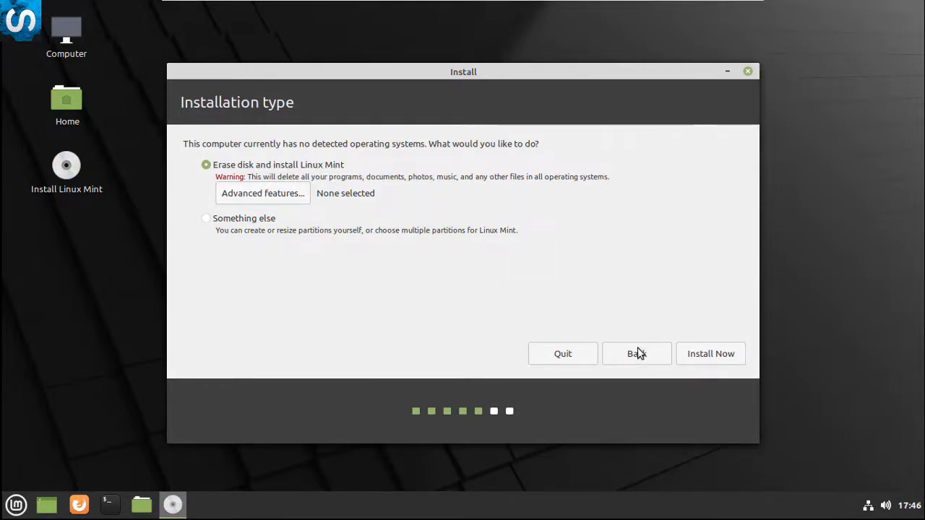
Erase the whole disk for Linux Mint, confirm the sda partition changes, and keep Chicago.
left_click(709, 359)
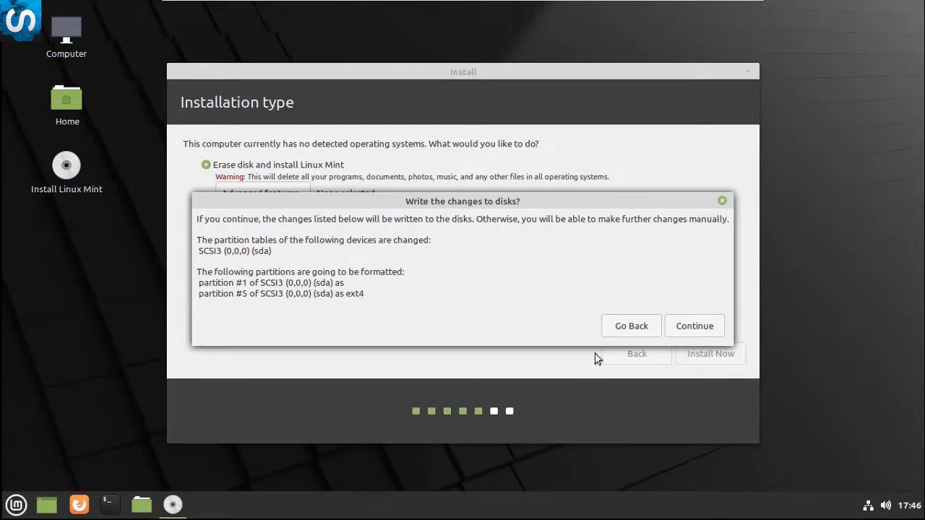
left_click(701, 326)
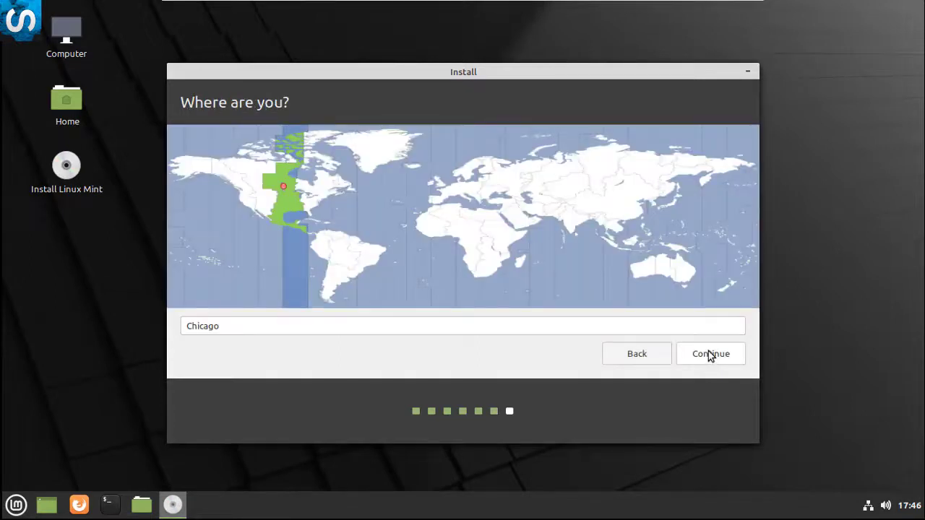
left_click(709, 354)
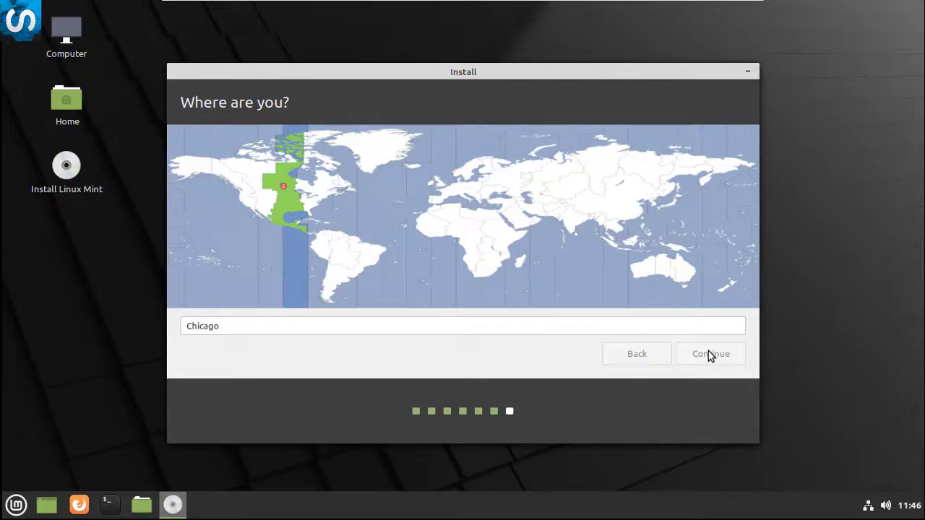
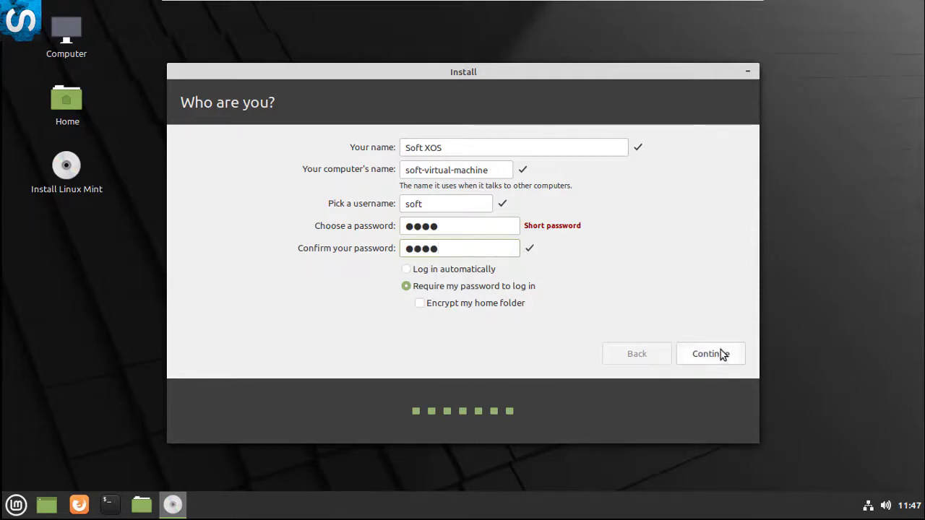
Enter the user's name, username and password on Who are you? and submit them.
left_click(720, 351)
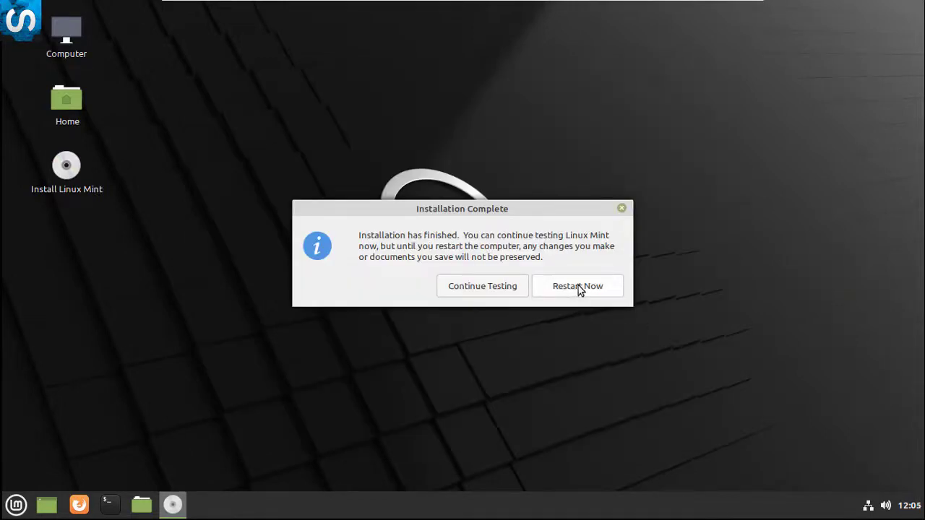
Reboot into the installed system, confirming the USB installation medium has been removed.
left_click(578, 285)
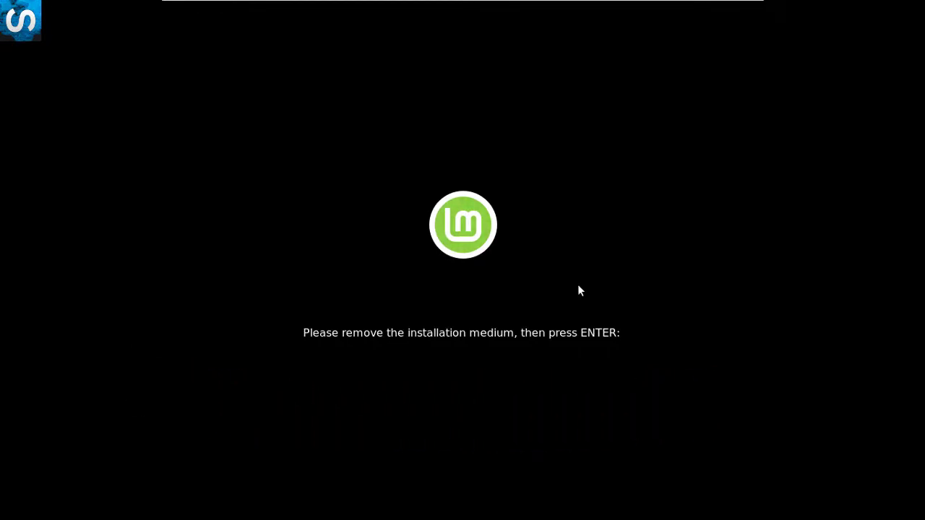
key("Return")
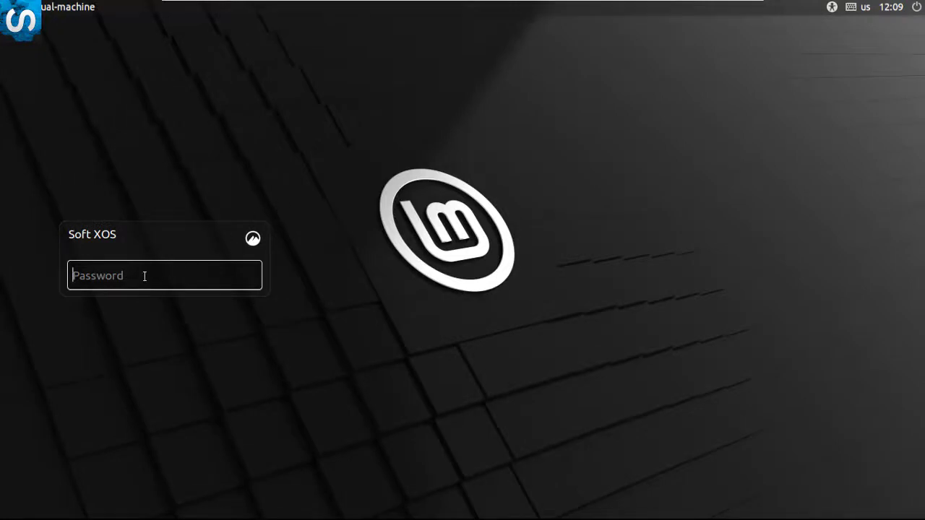
Type the new user's password to log into the Linux Mint 20.2 Cinnamon desktop.
type("****")
key("Return")
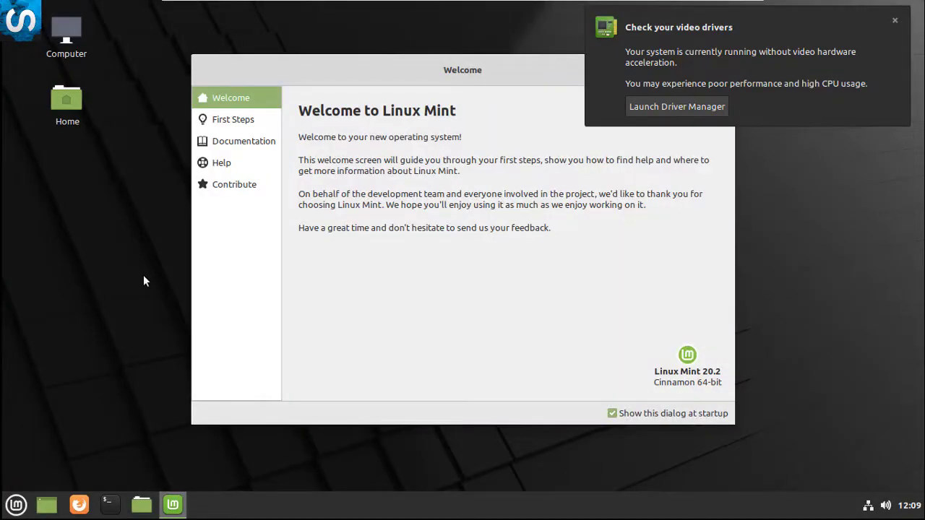
Close the video drivers notice and Welcome window, browse the Menu's app categories, then open Home.
left_click(895, 22)
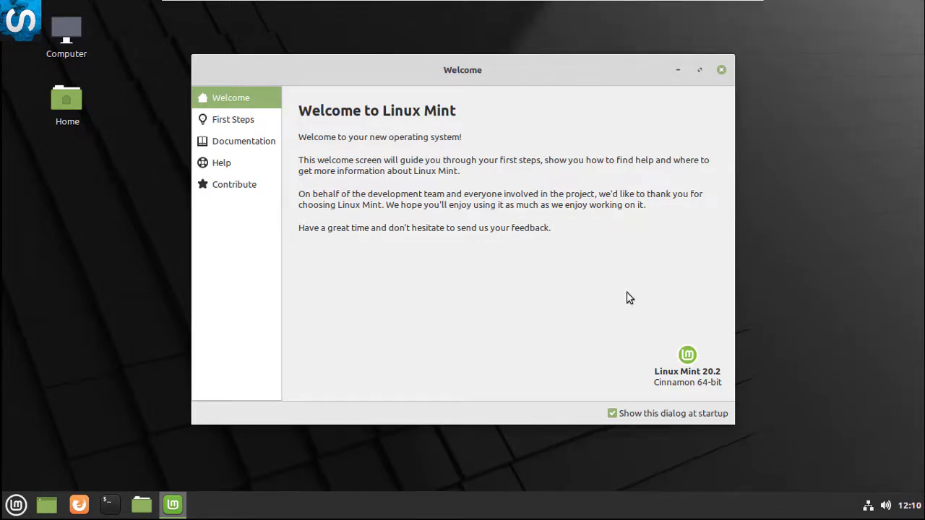
left_click(721, 69)
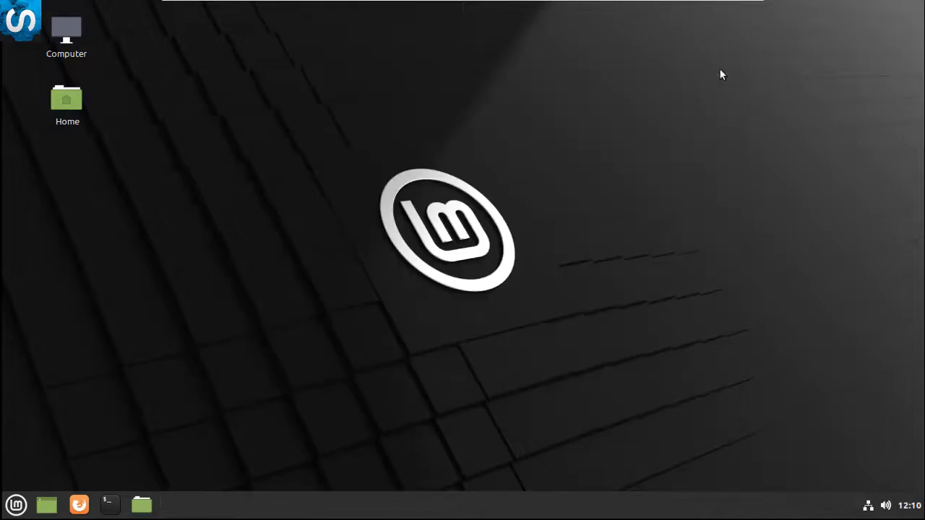
left_click(7, 501)
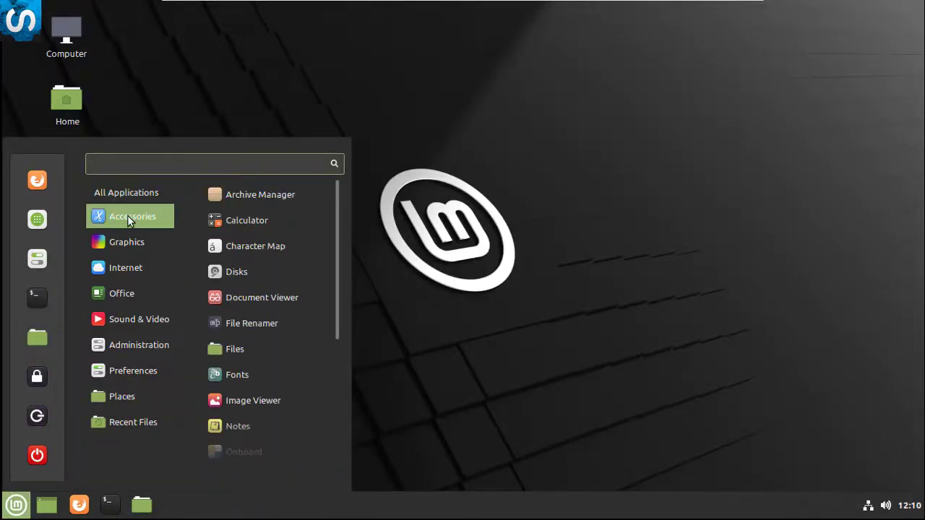
mouse_move(129, 232)
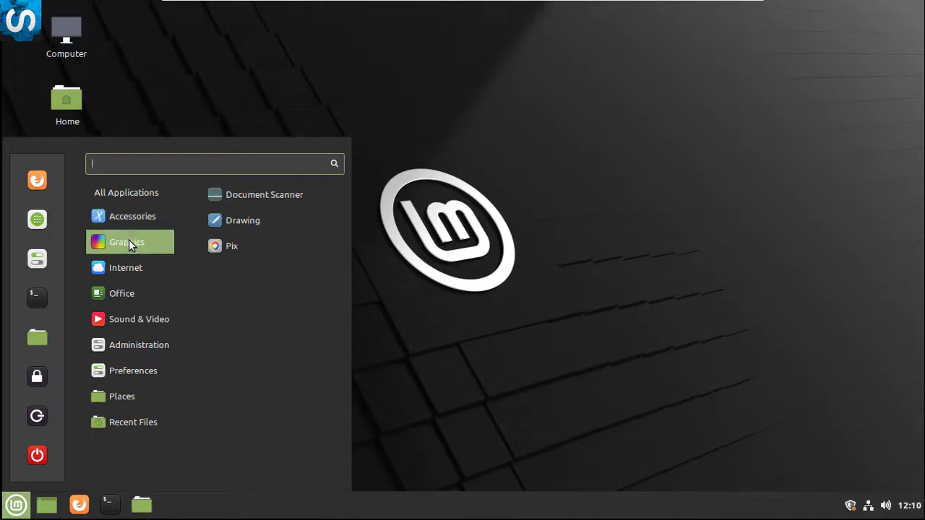
mouse_move(128, 315)
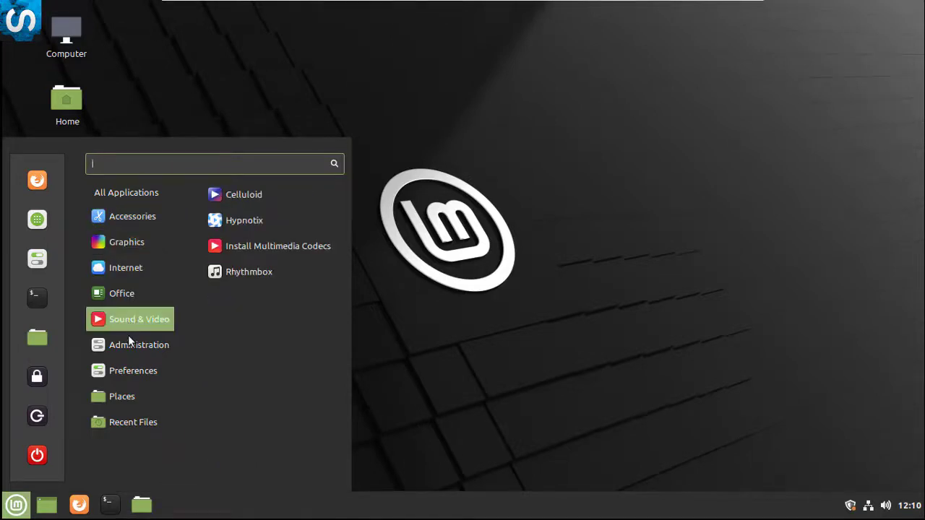
mouse_move(125, 401)
mouse_move(126, 424)
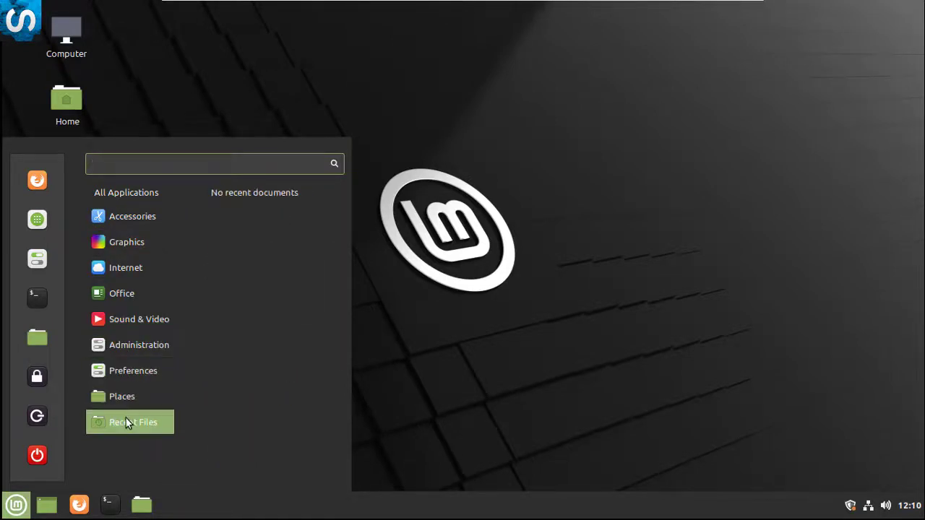
left_click(402, 186)
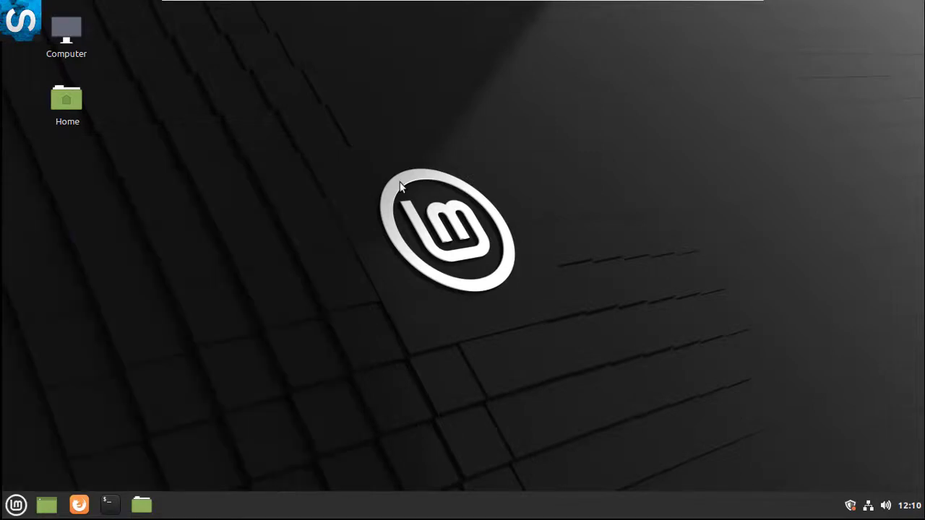
double_click(69, 101)
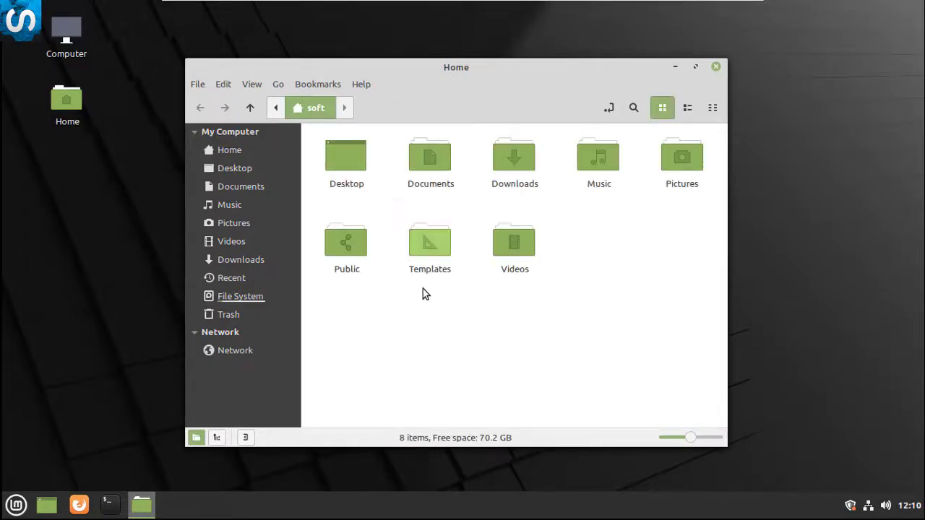
left_click(716, 68)
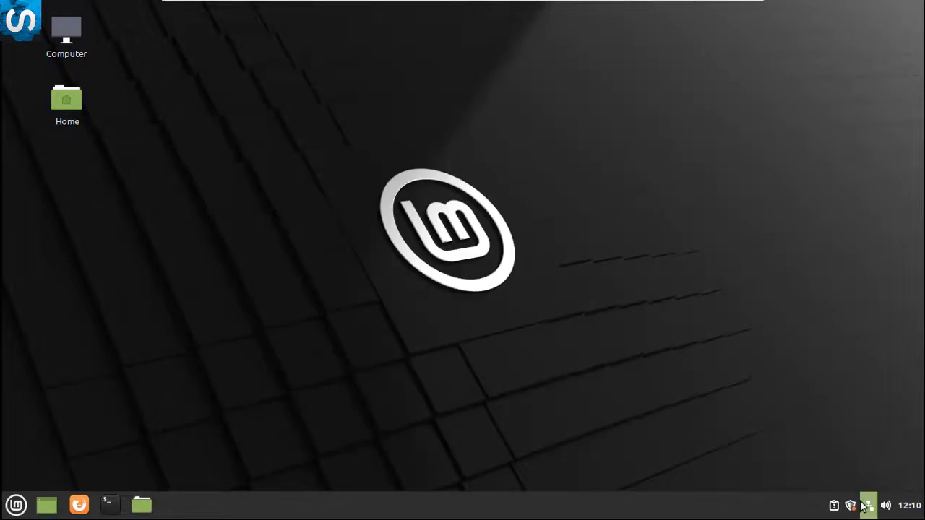
left_click(902, 504)
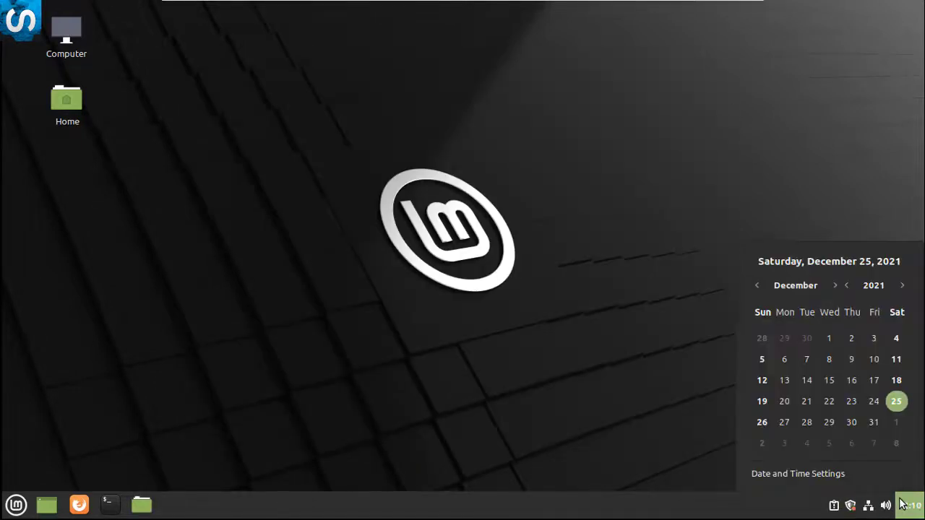
left_click(885, 513)
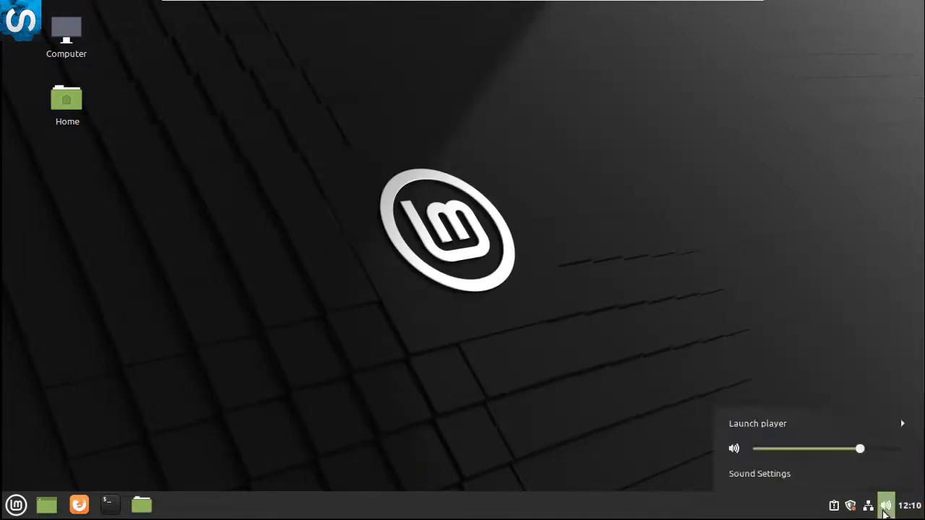
left_click(873, 509)
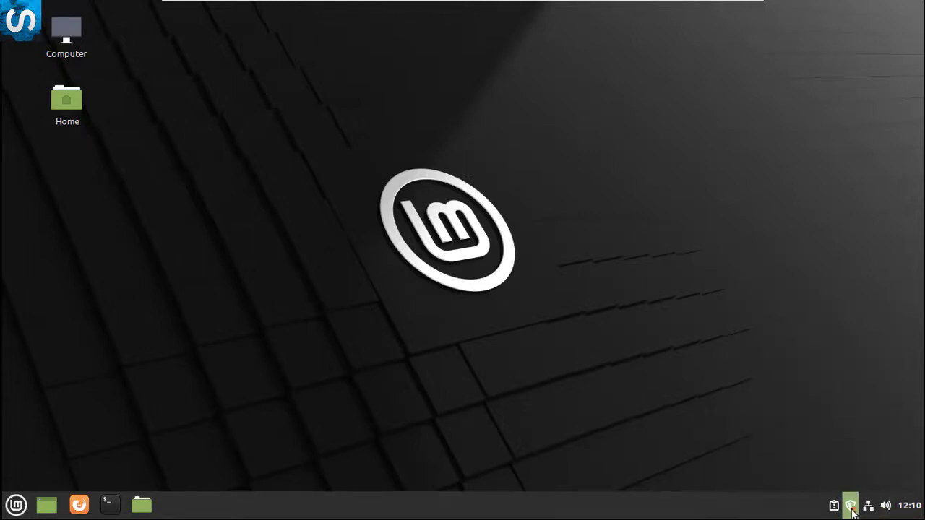
left_click(851, 506)
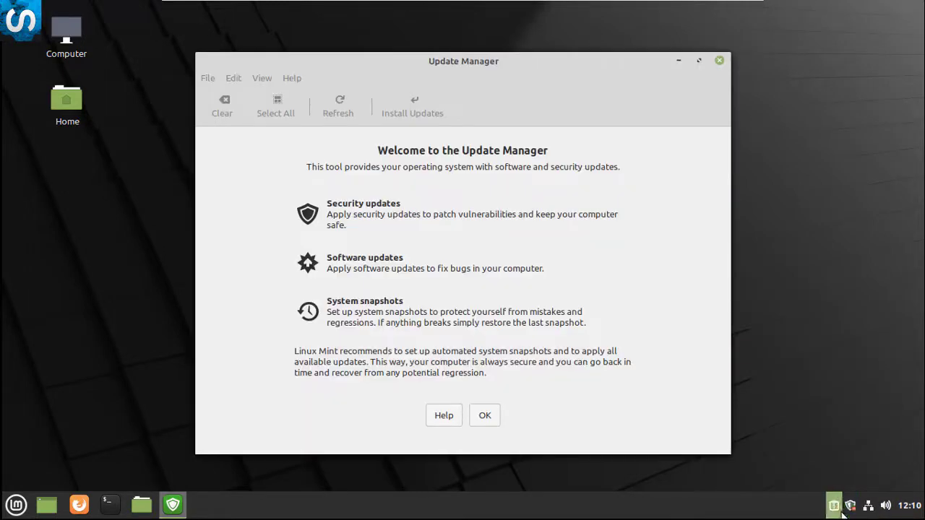
left_click(484, 417)
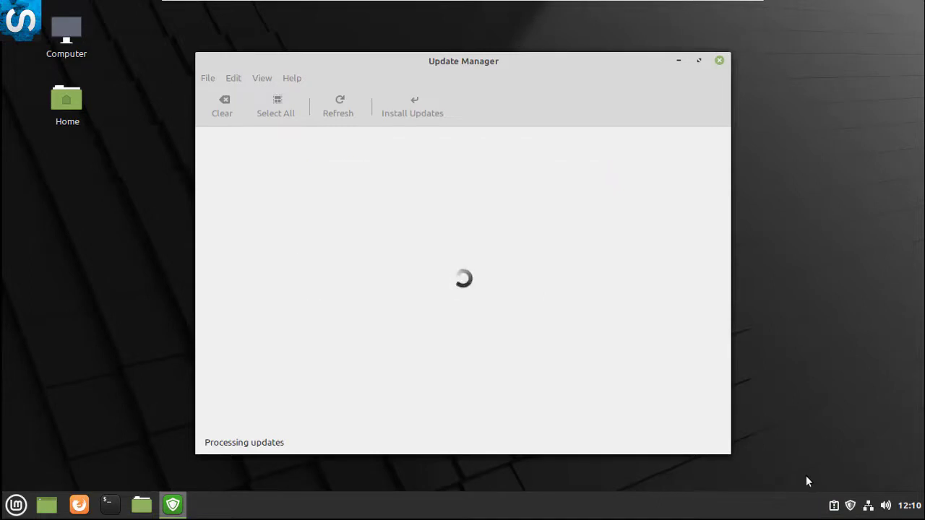
left_click(719, 61)
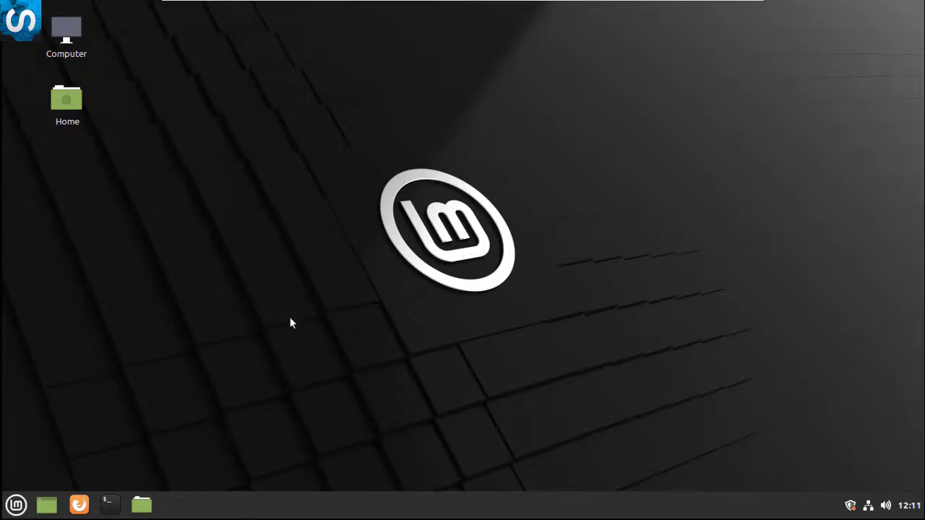
Open and close System Settings from the Menu, then search the Menu for 'ter'.
left_click(16, 505)
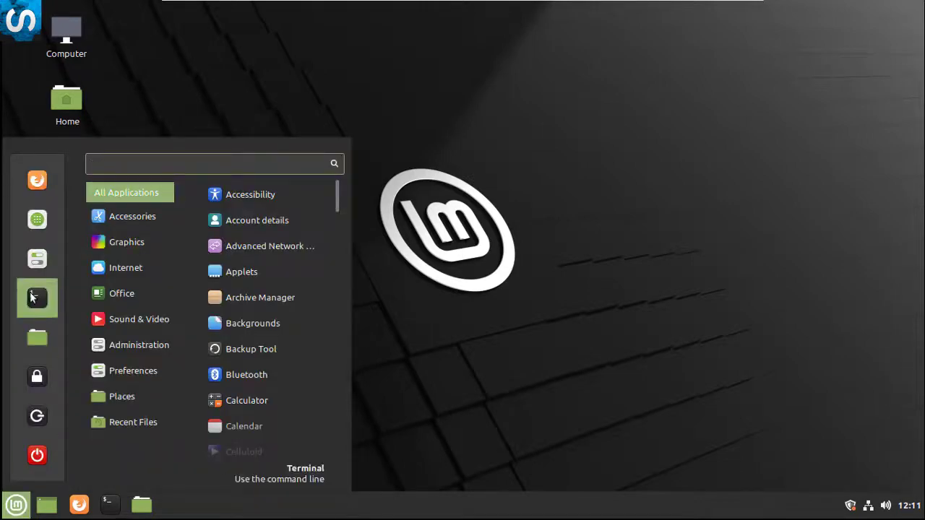
left_click(40, 268)
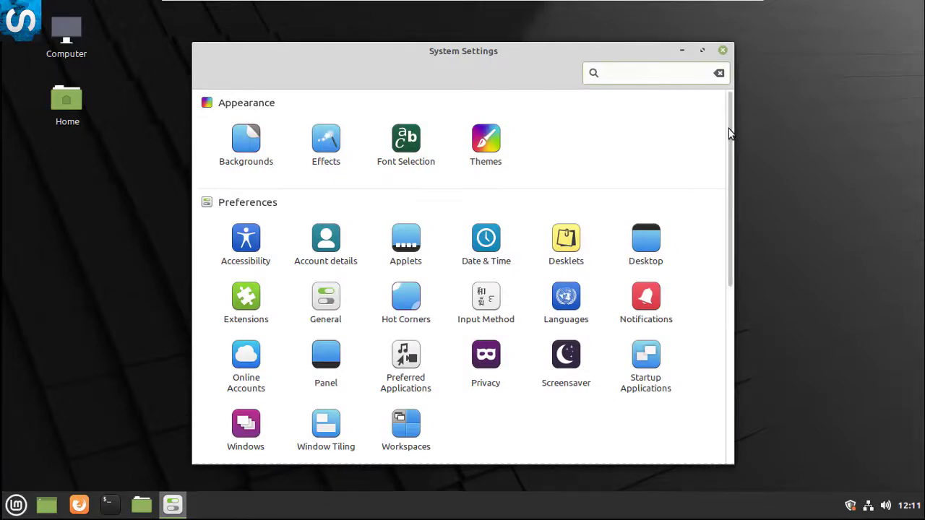
left_click_drag(731, 157, 732, 87)
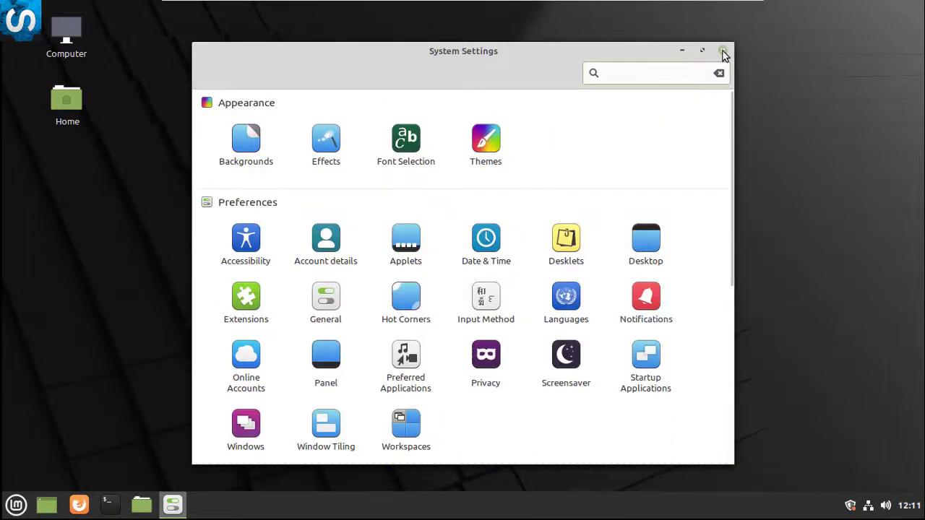
left_click(723, 50)
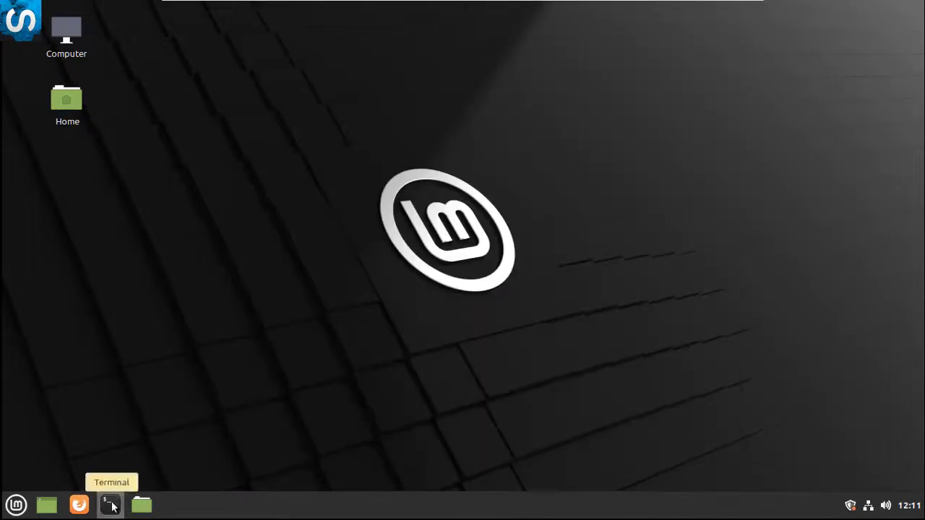
left_click(18, 508)
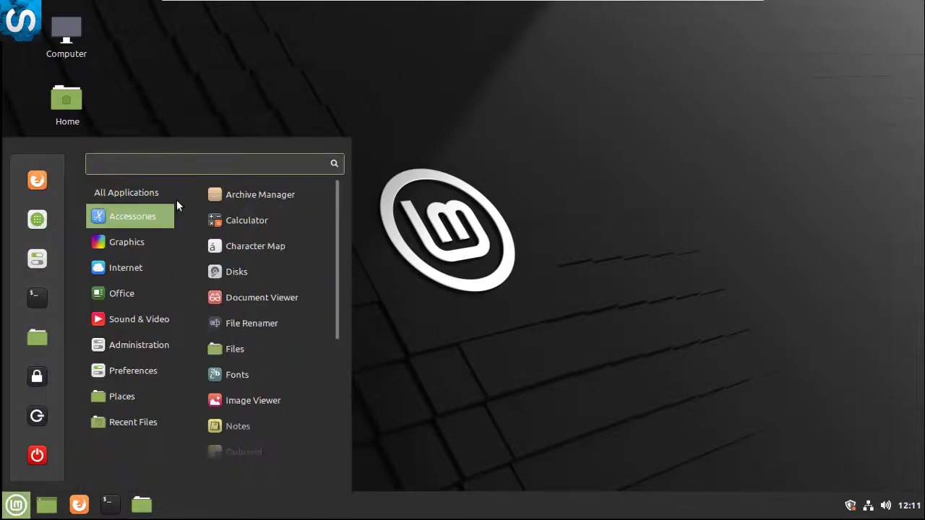
type("ter")
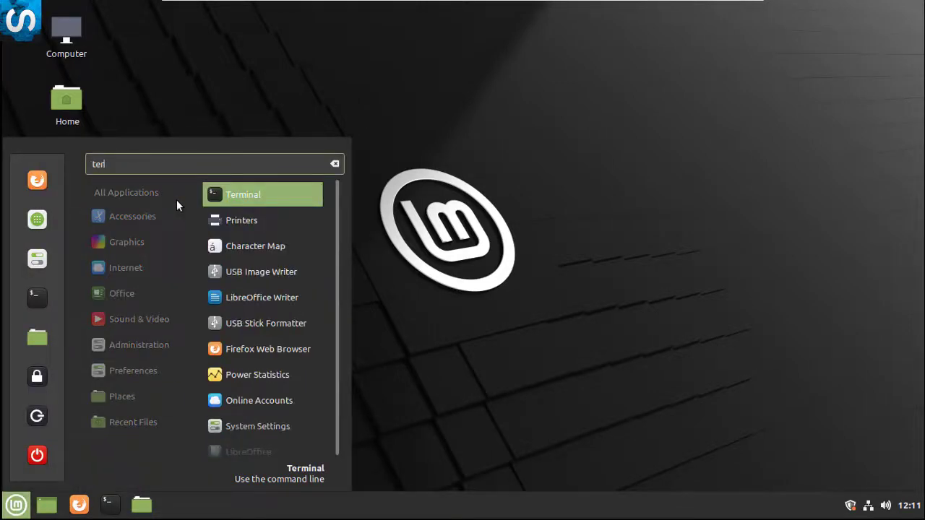
Launch Terminal and run 'sudo apt-get update', entering the administrator password.
left_click(224, 194)
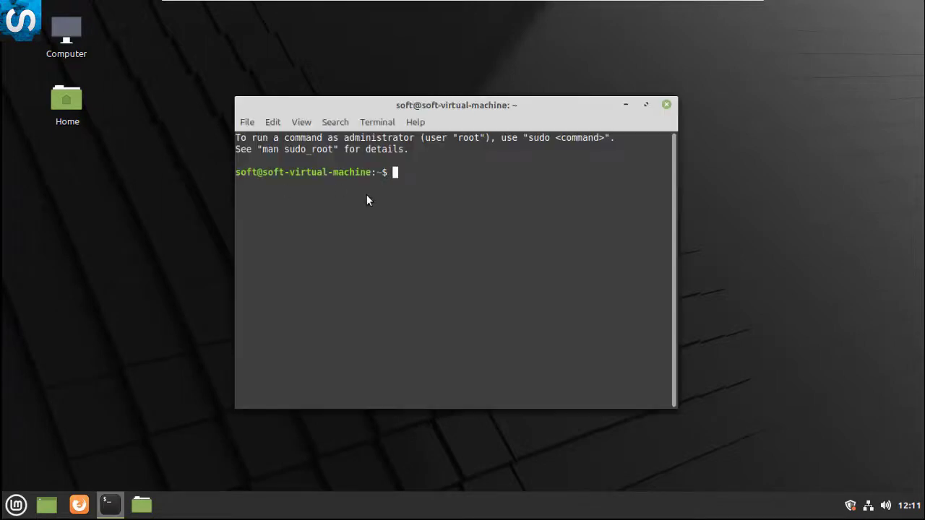
type("sudo q")
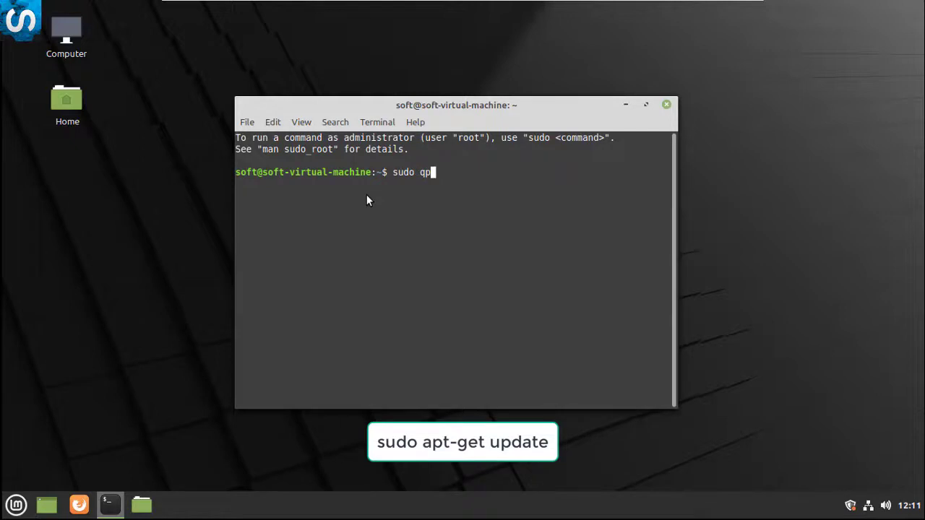
key("BackSpace")
type("apt-get update")
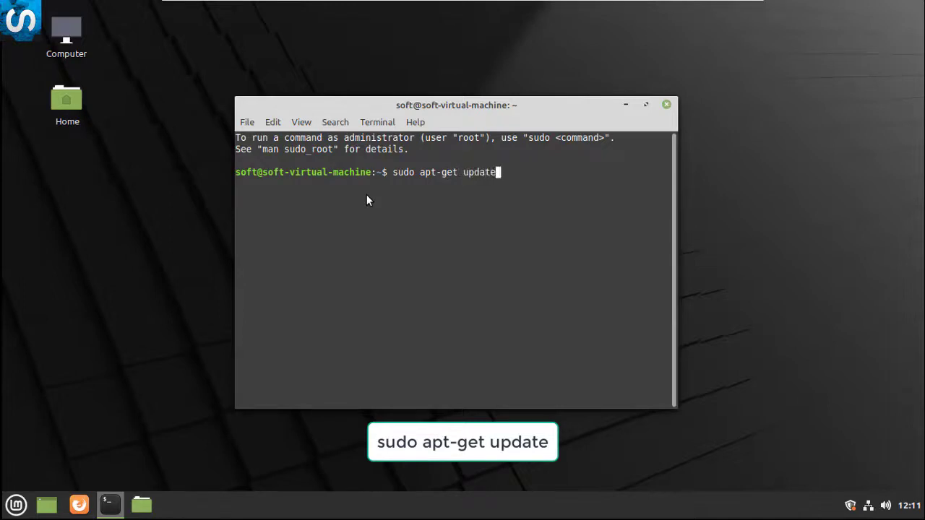
key("Return")
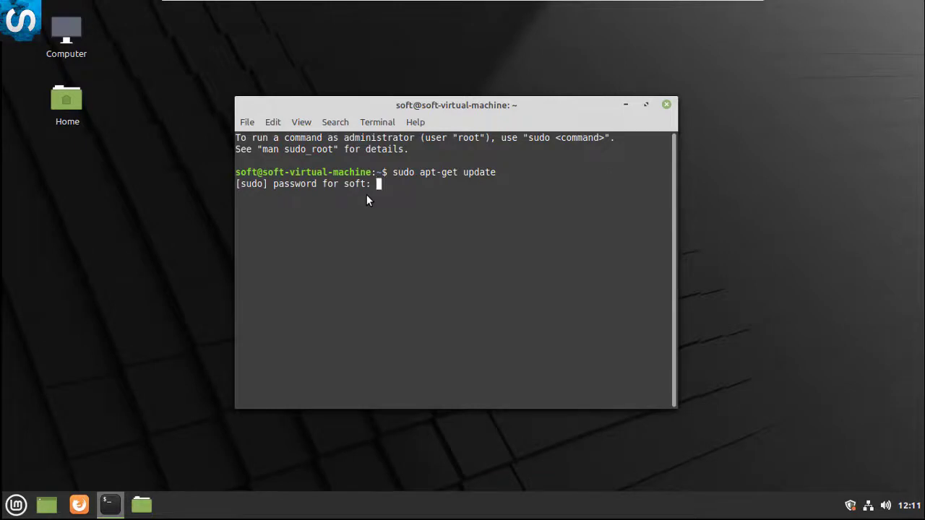
key("Return")
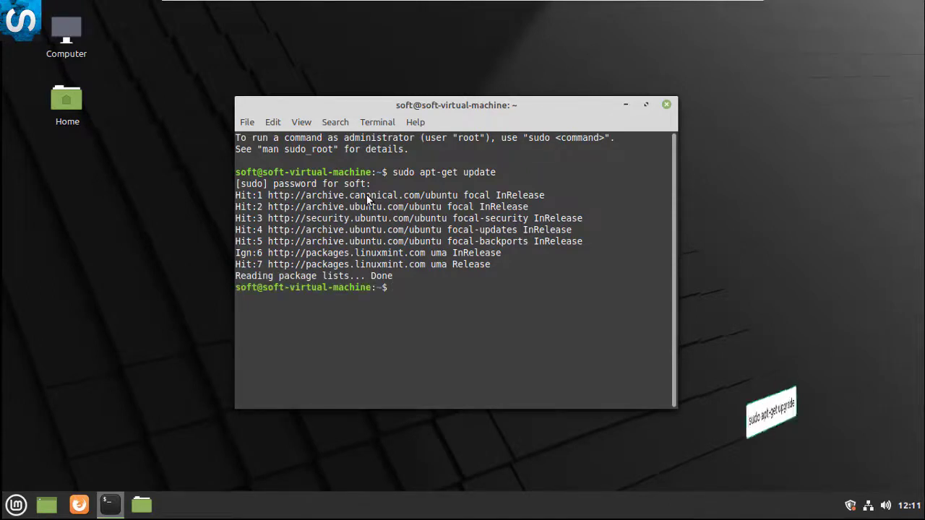
Run 'sudo apt-get upgrade' and confirm with y to fetch 429 MB for 273 packages.
type("sudo")
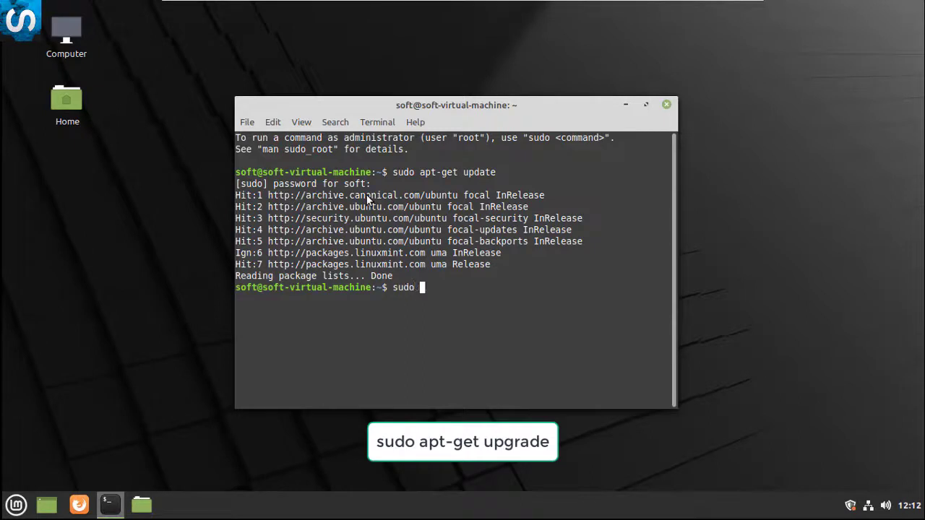
type(" apt-get upgrade")
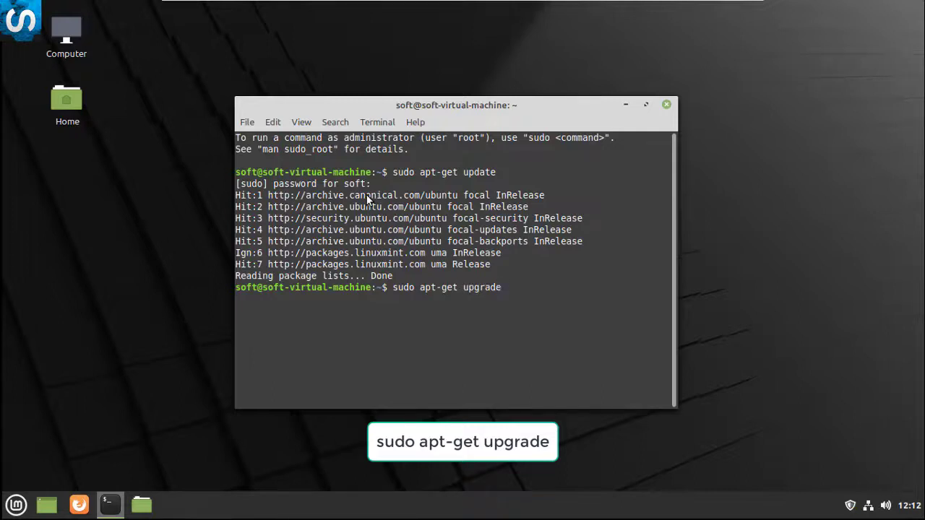
key("Return")
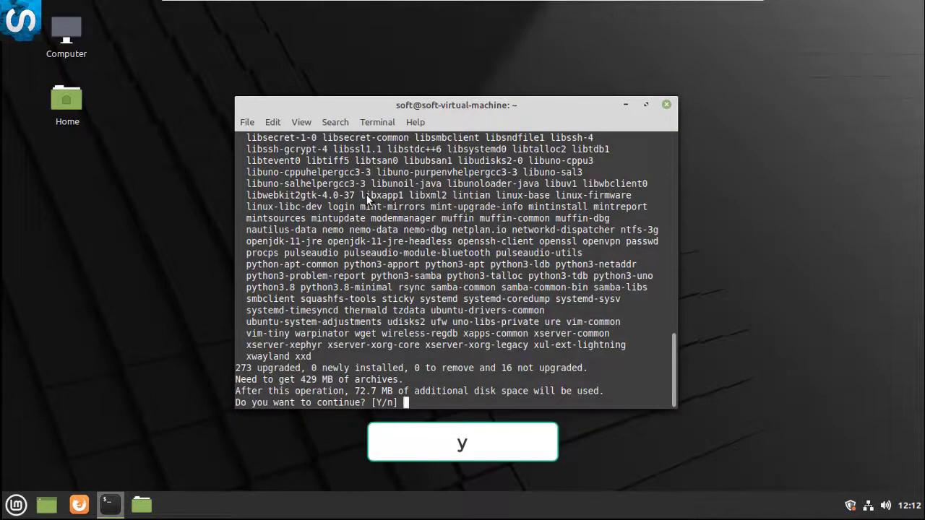
type("y")
key("Return")
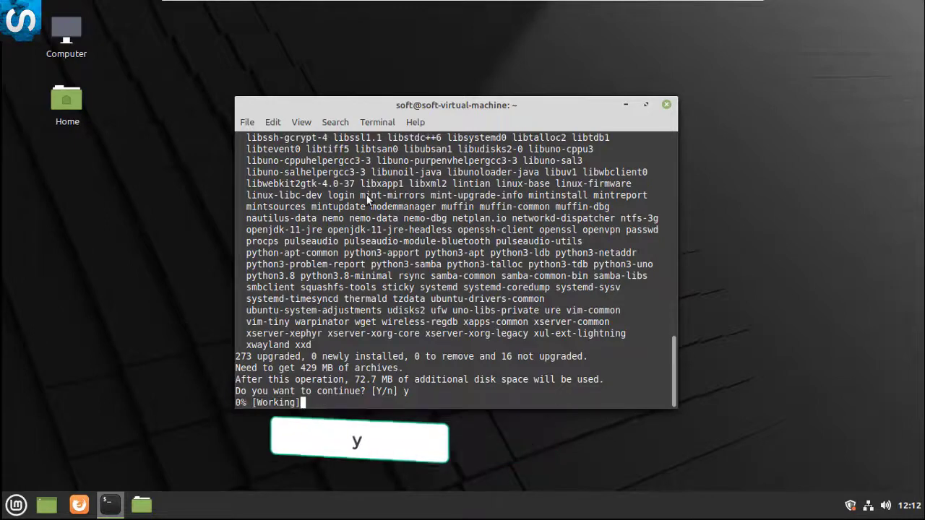